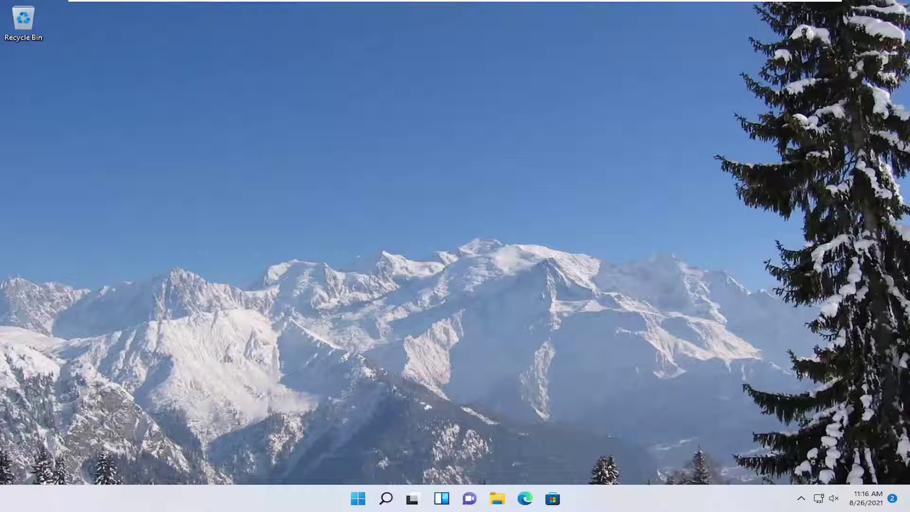
- Launch Device Manager from Windows search and expand Universal Serial Bus controllers
click(387, 499)
text(device manager)
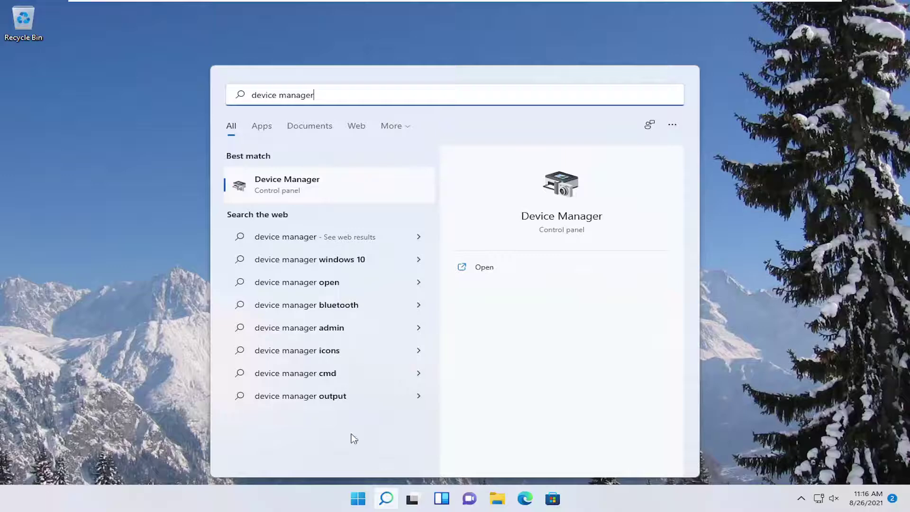
click(290, 185)
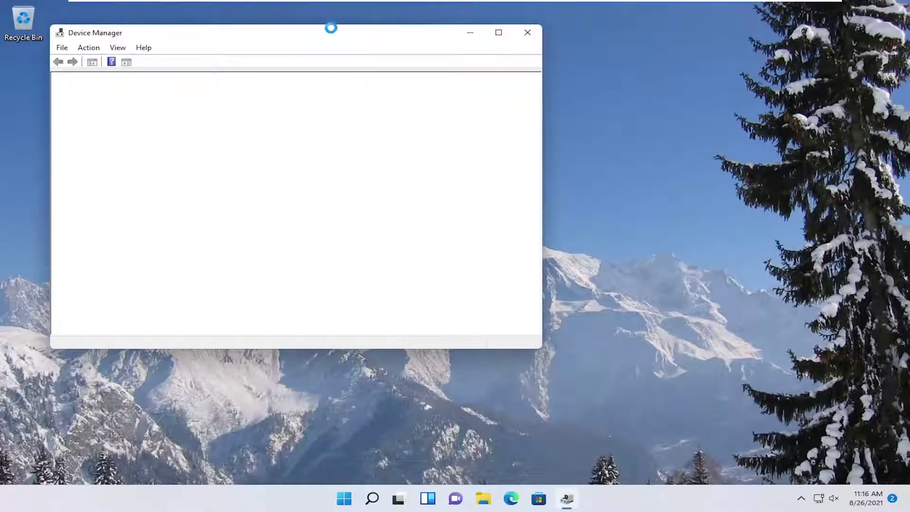
drag(331, 29, 446, 55)
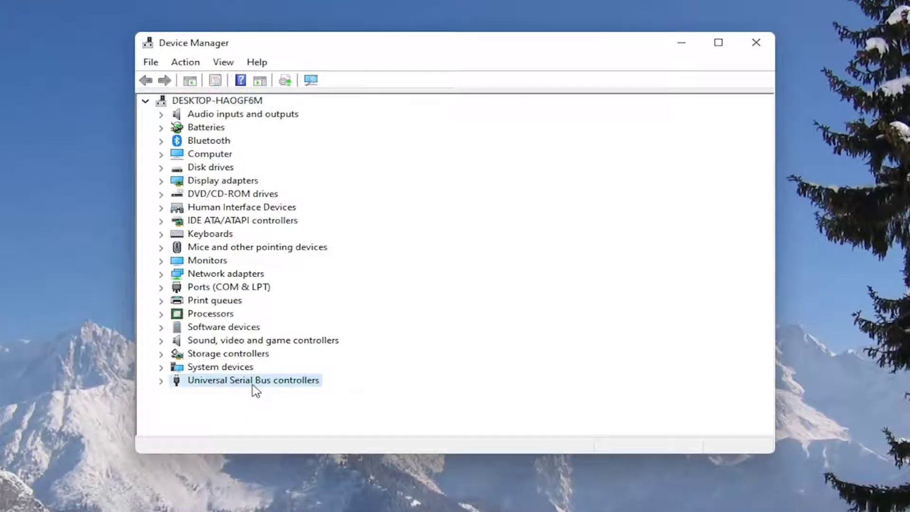
double_click(238, 385)
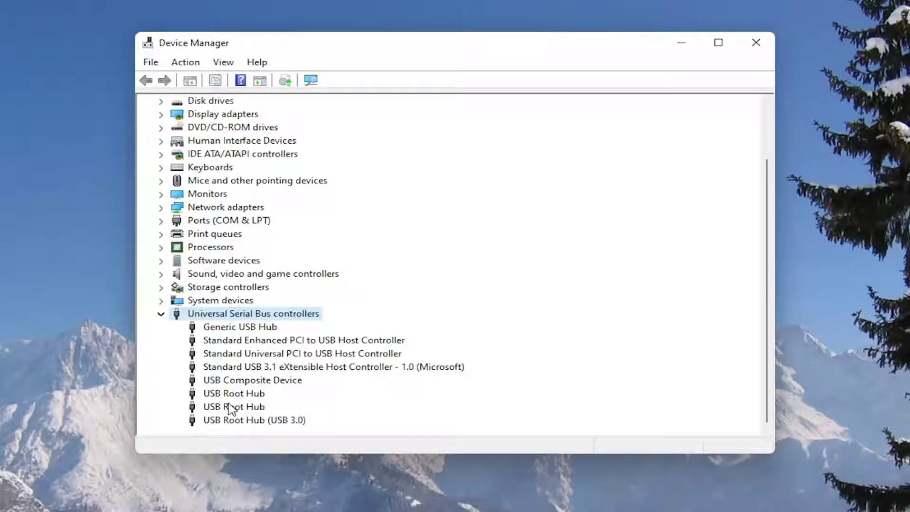
- Inspect the Generic USB Hub power management and Standard Enhanced PCI host controller properties
click(233, 406)
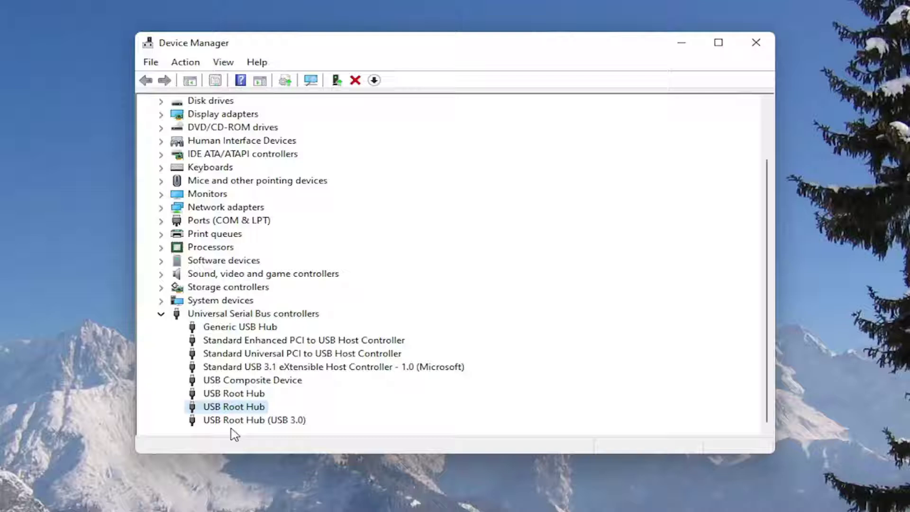
click(233, 420)
right_click(222, 329)
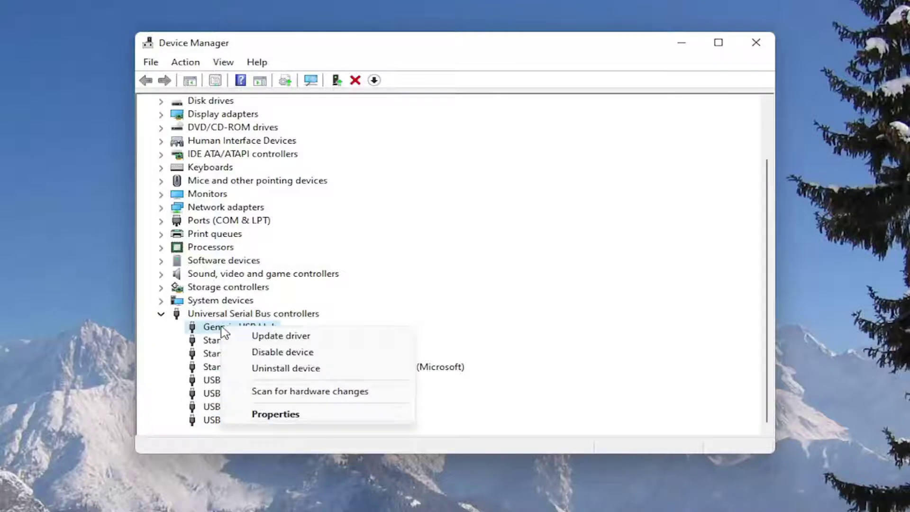
click(259, 414)
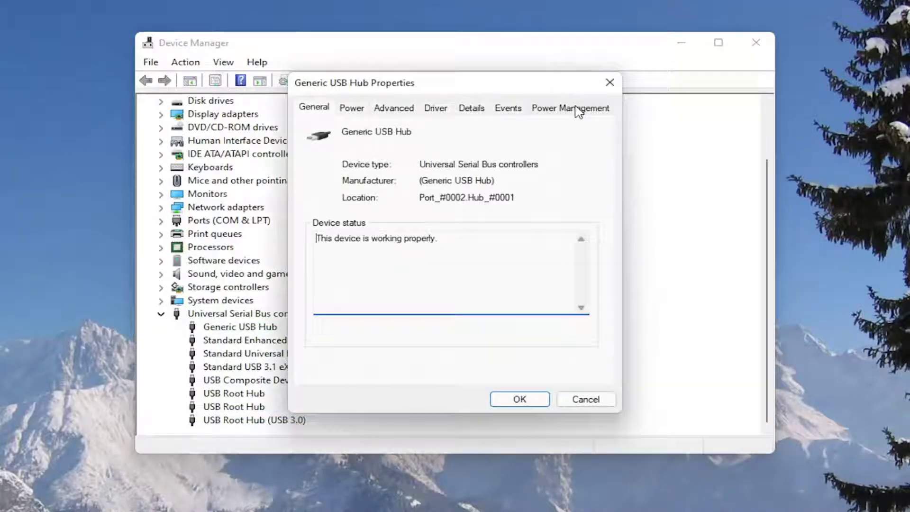
click(578, 113)
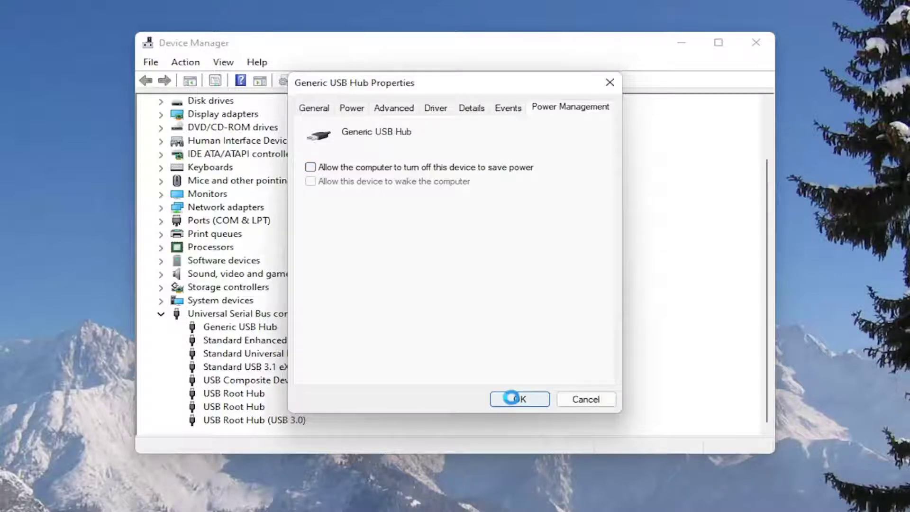
click(519, 400)
double_click(307, 340)
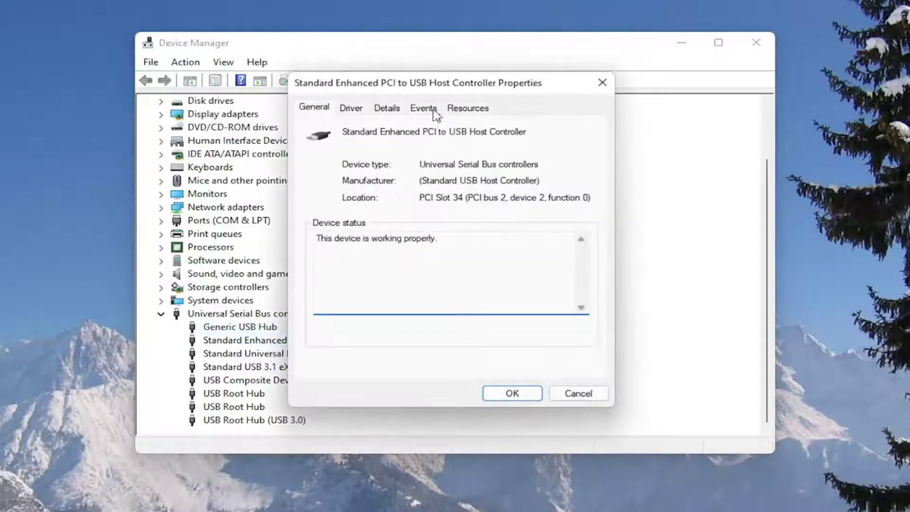
key(Escape)
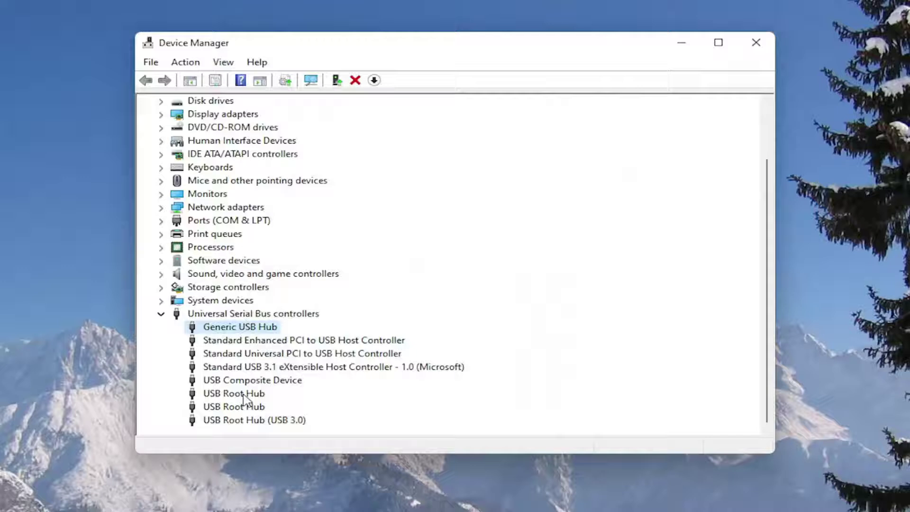
- Uncheck 'Allow the computer to turn off this device' for the USB Root Hub
double_click(234, 393)
click(540, 109)
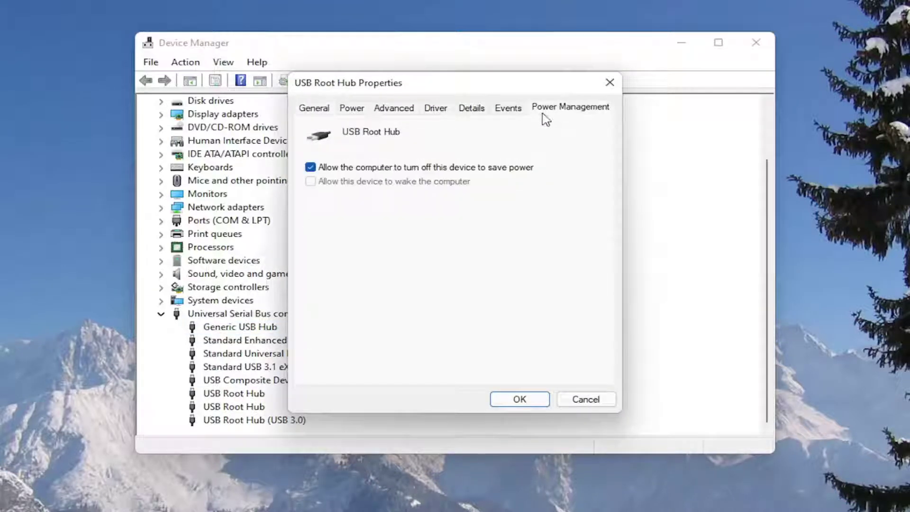
click(379, 169)
- Close the USB Root Hub properties and launch Control Panel from Windows search
click(610, 82)
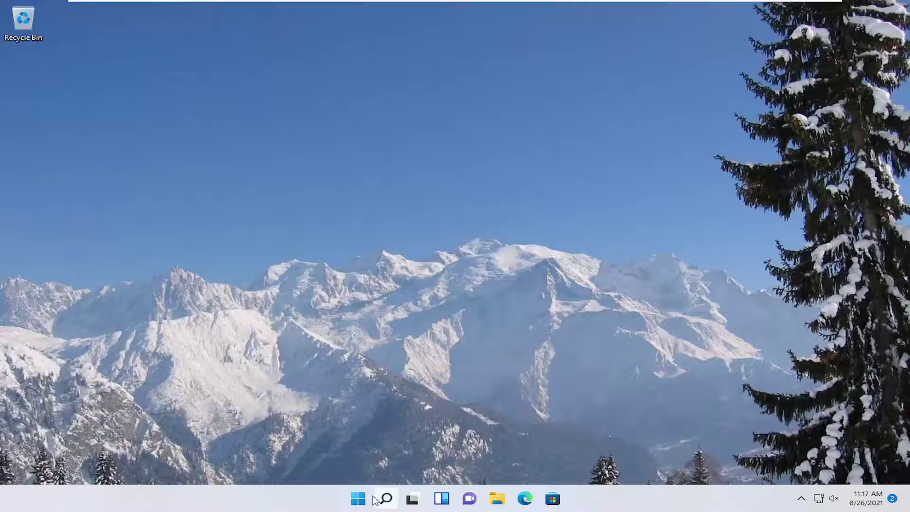
click(377, 498)
text(control panel)
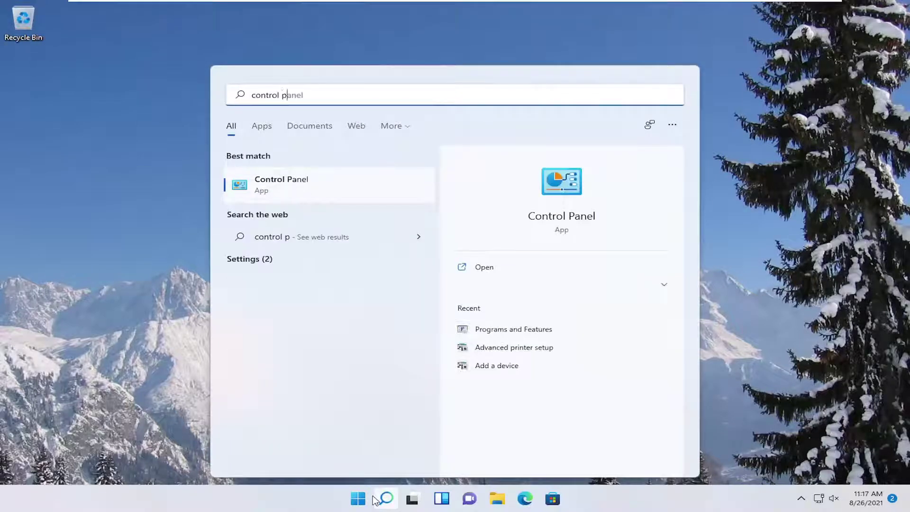
click(300, 189)
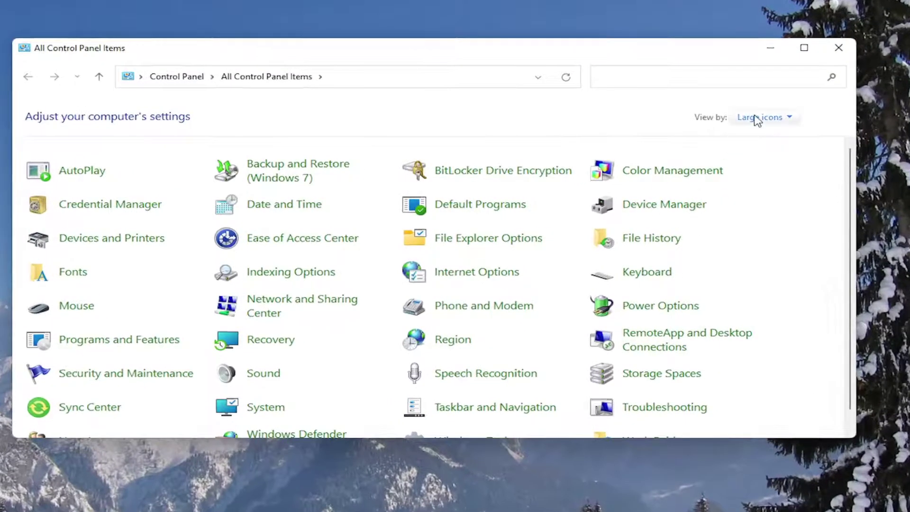
- Switch Control Panel to Category view and go to Hardware and Sound > Power Options
click(755, 121)
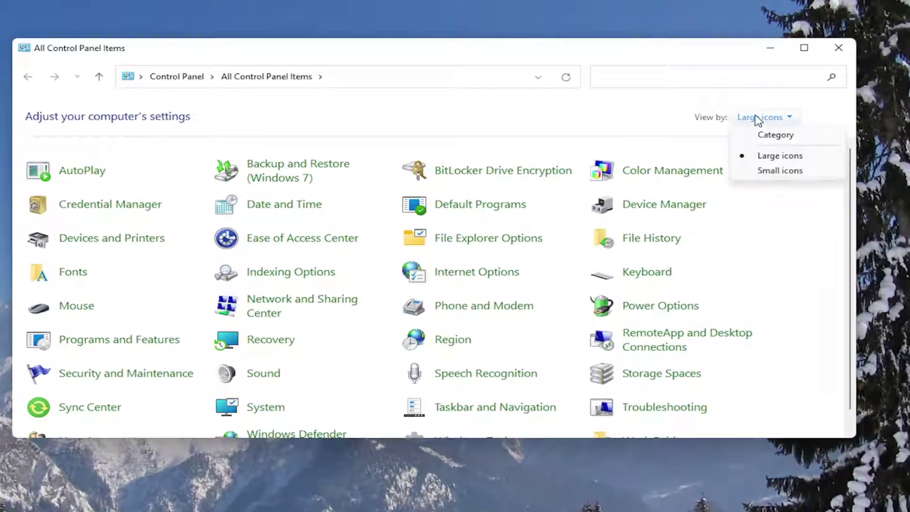
click(763, 136)
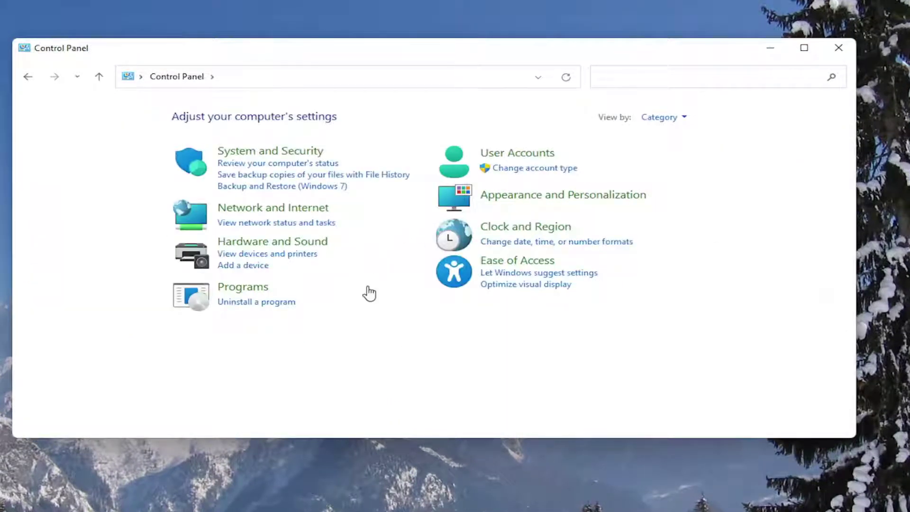
click(267, 243)
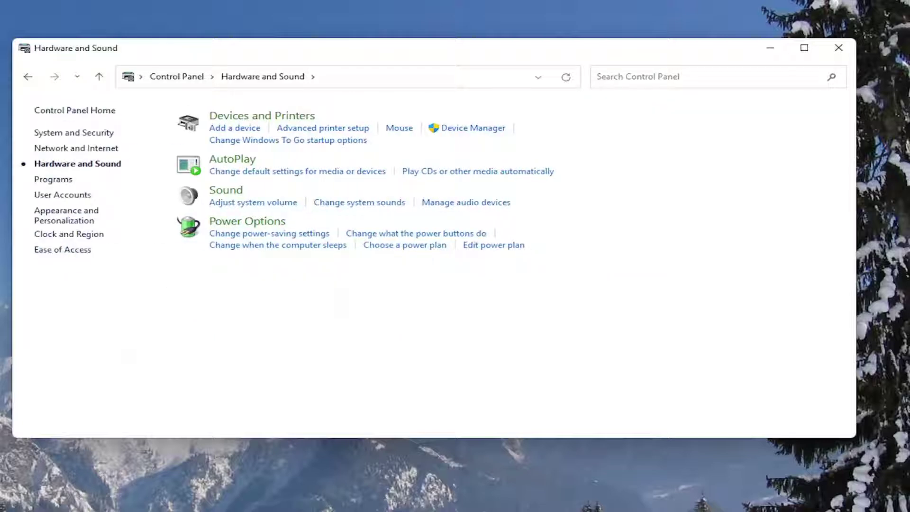
click(244, 229)
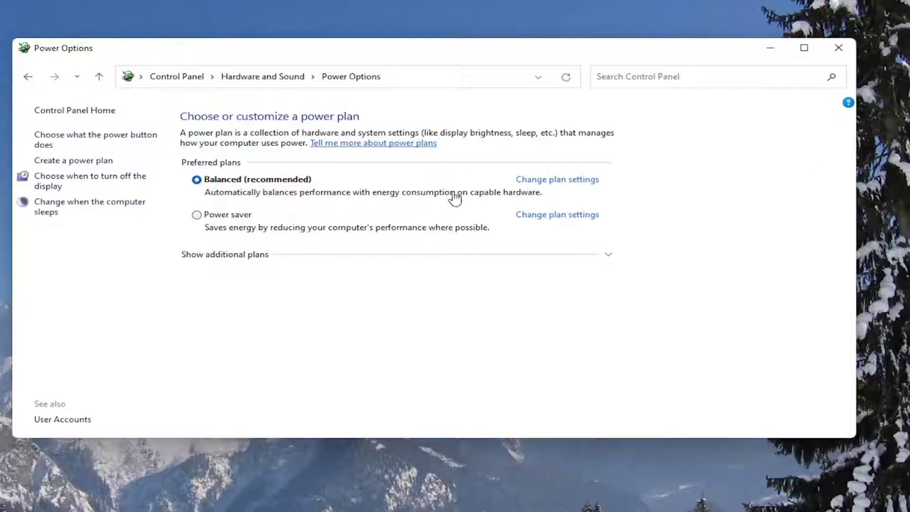
- In the Balanced plan's advanced power settings, set USB selective suspend to Disabled and apply
click(549, 182)
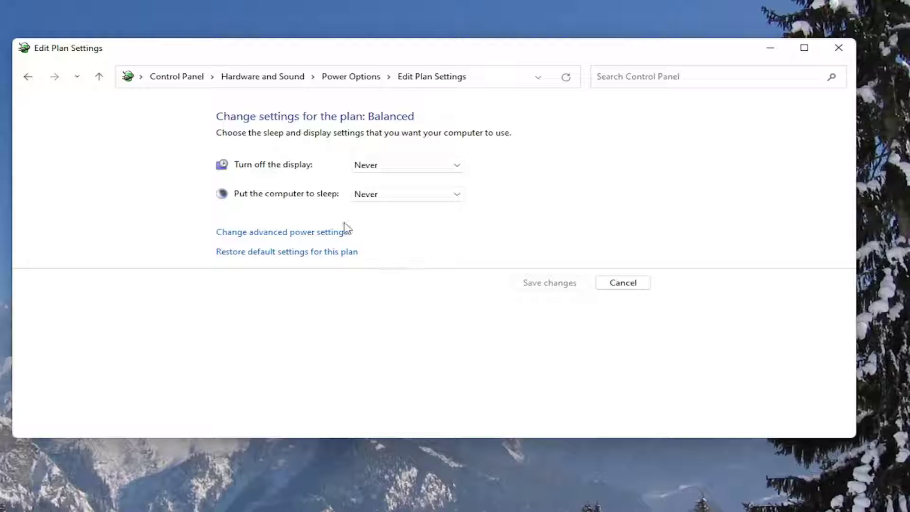
click(291, 235)
drag(145, 50, 352, 48)
click(189, 233)
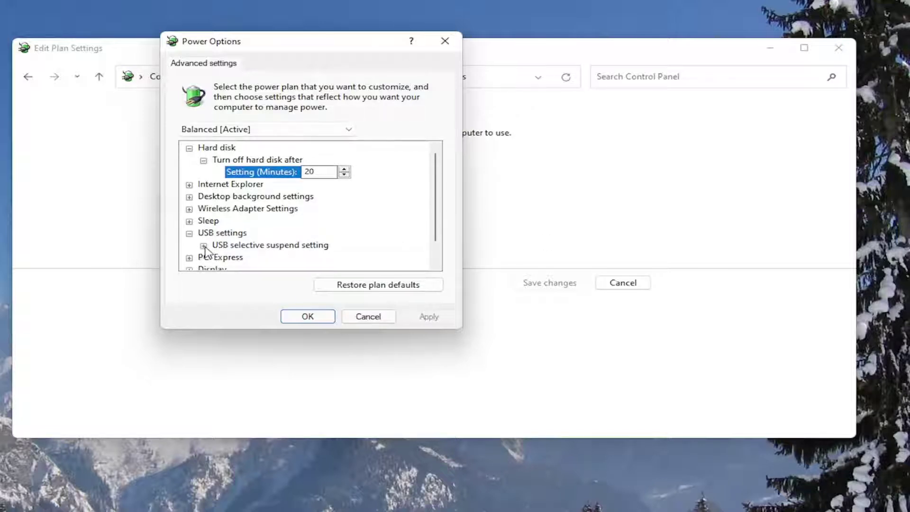
click(203, 245)
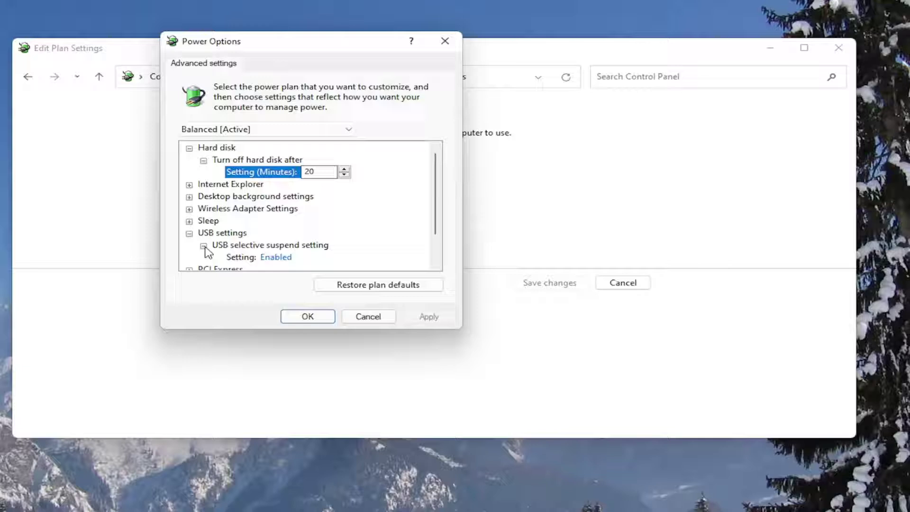
scroll(291, 233, down, 1)
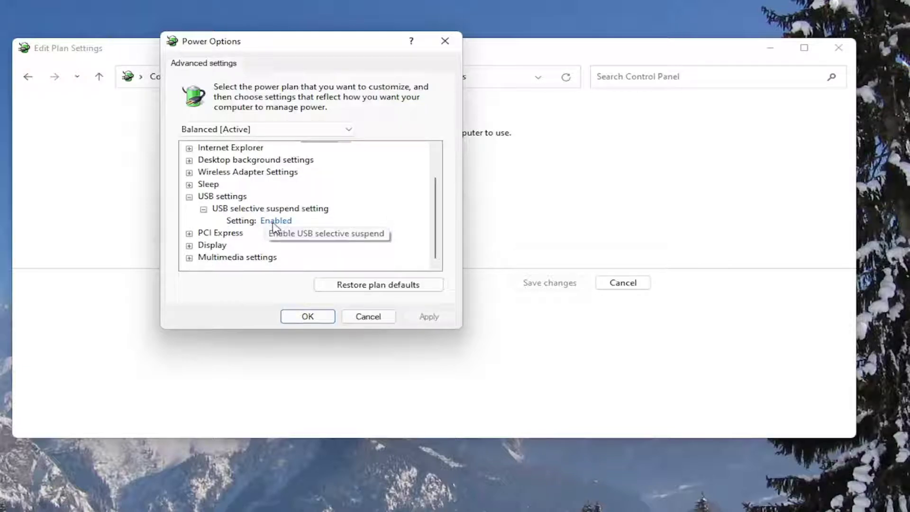
click(275, 221)
click(290, 221)
click(285, 235)
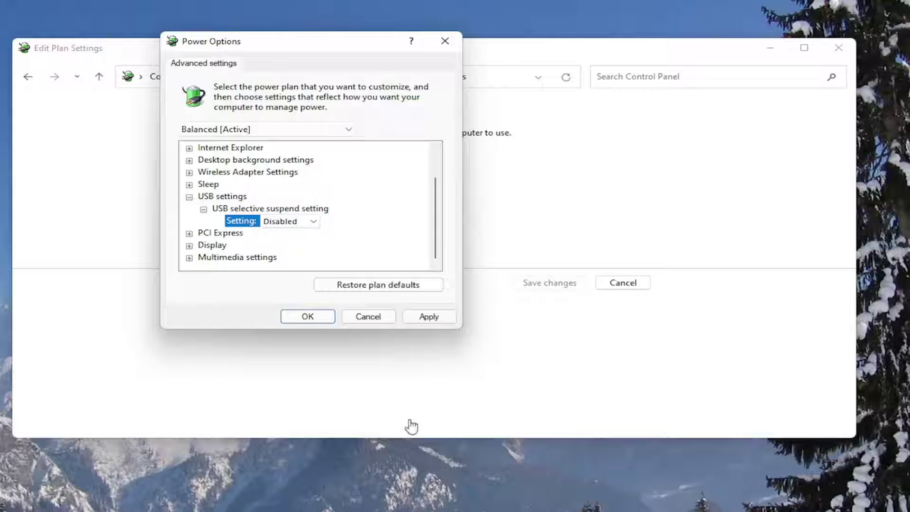
click(427, 322)
click(304, 320)
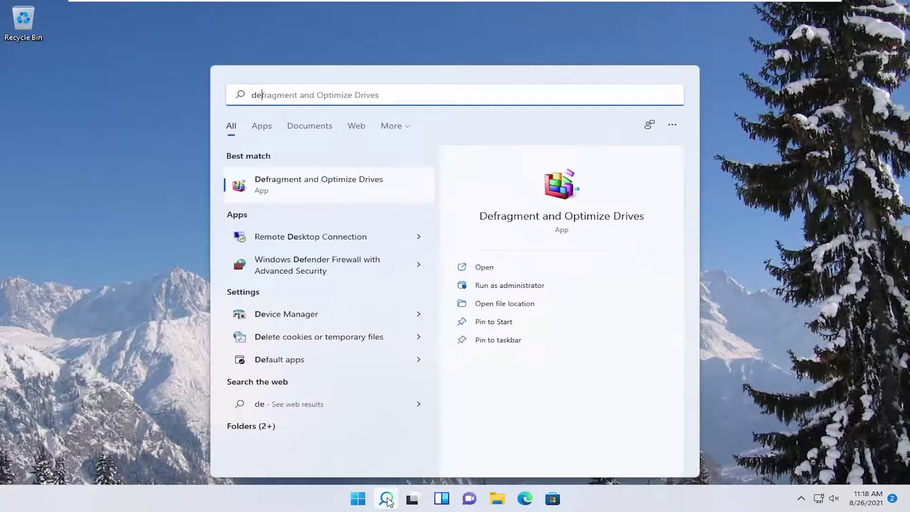
- Reopen Device Manager via search and expand Universal Serial Bus controllers
text(vice manager)
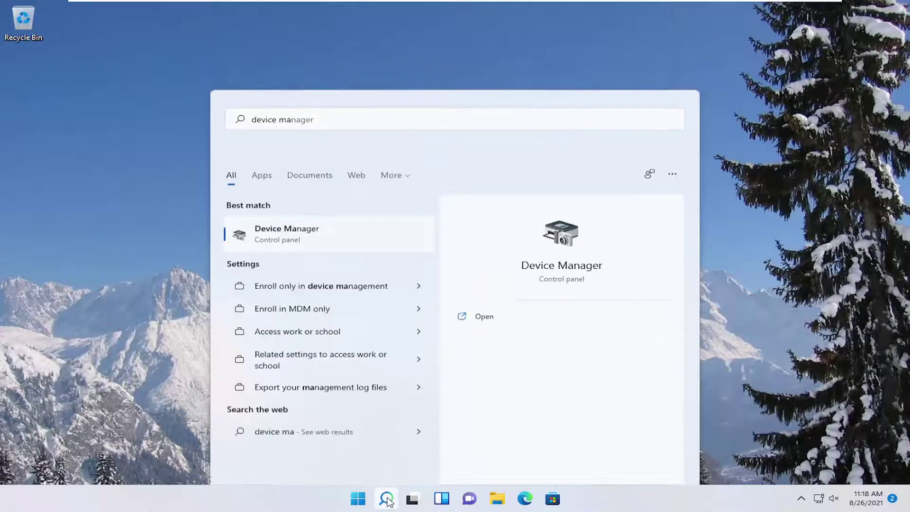
key(Return)
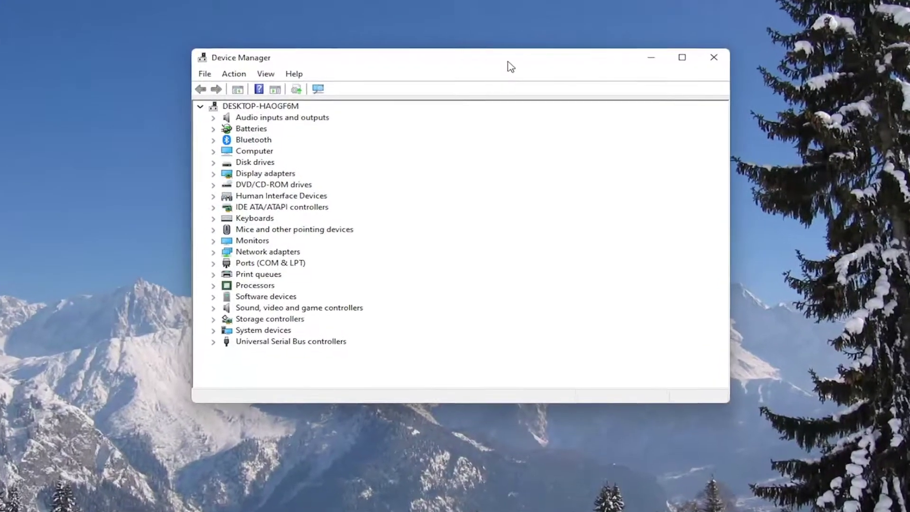
double_click(285, 342)
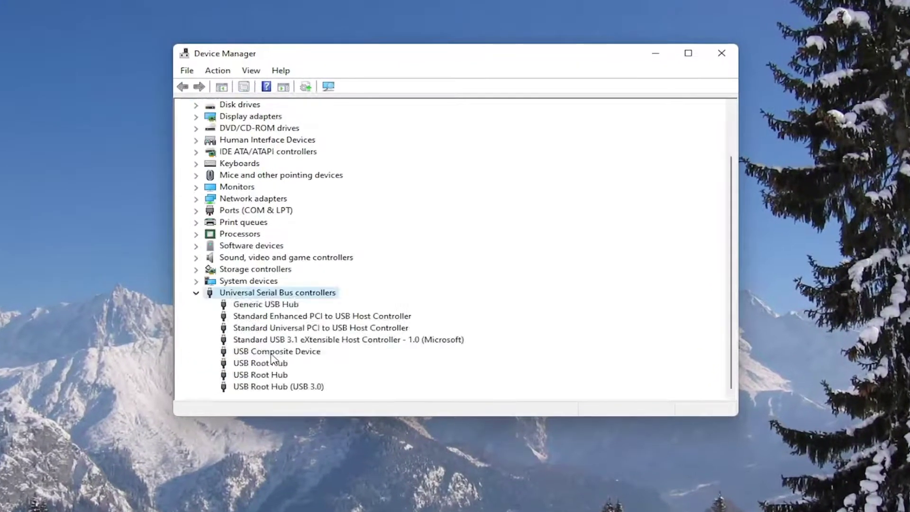
- Reinstall the USB Root Hub driver from the computer's list of compatible drivers
right_click(260, 364)
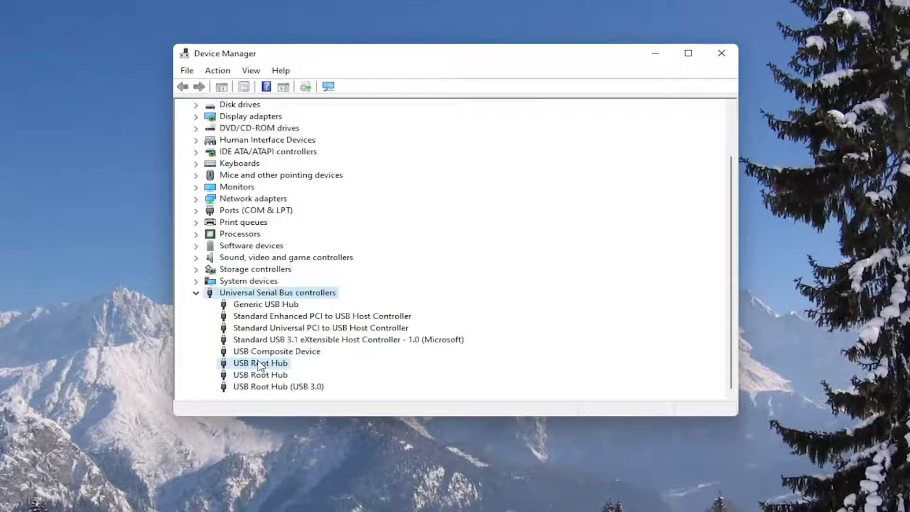
click(288, 369)
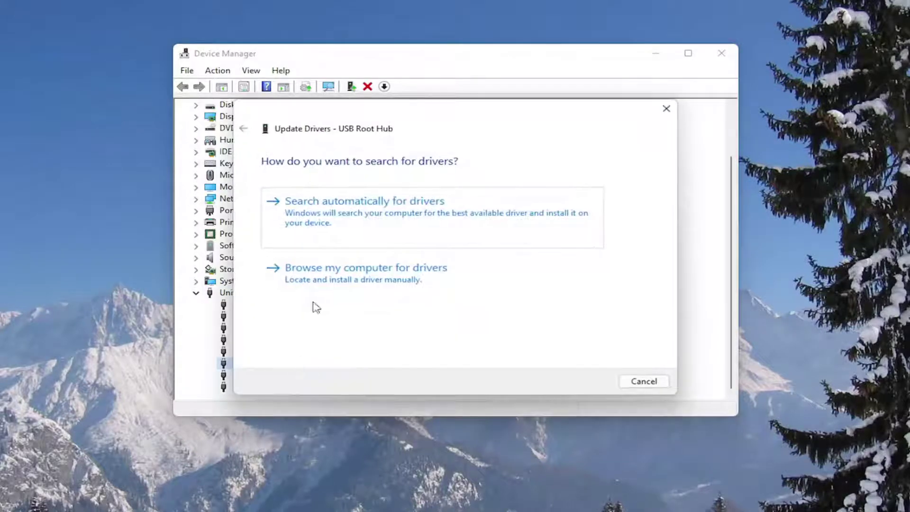
click(335, 273)
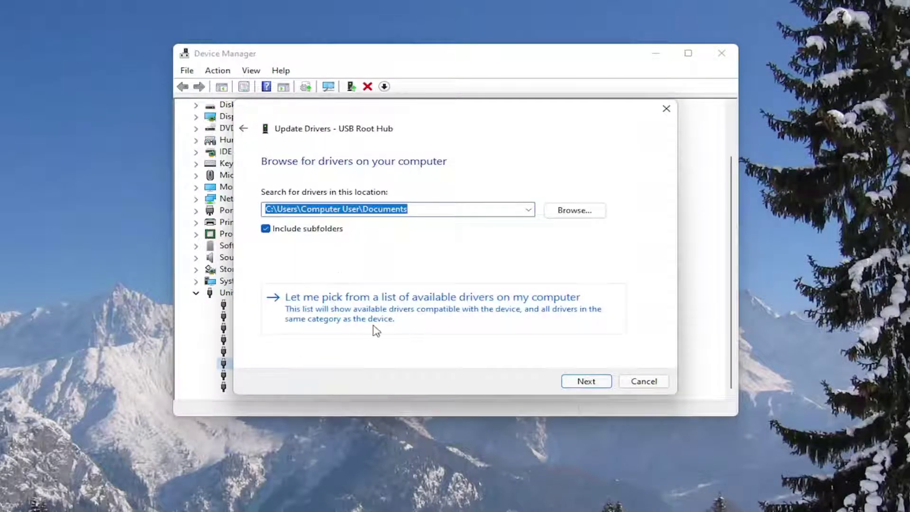
click(400, 311)
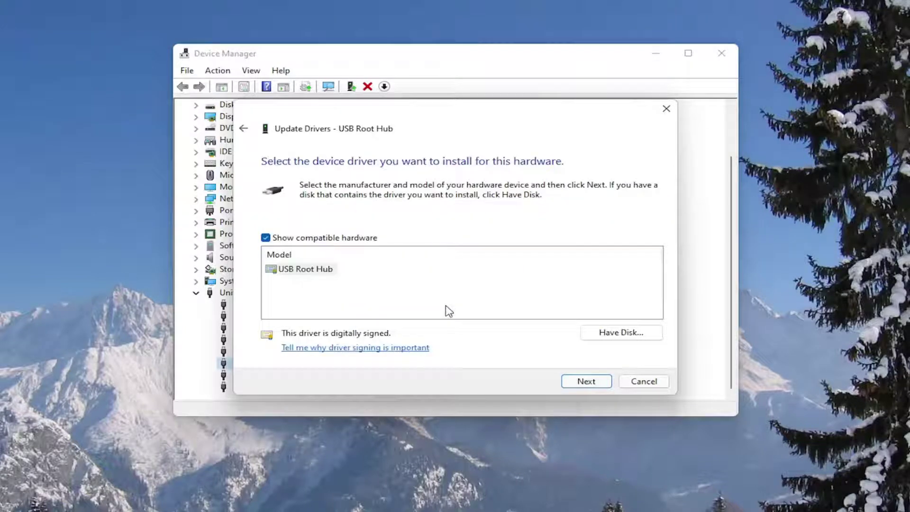
click(587, 381)
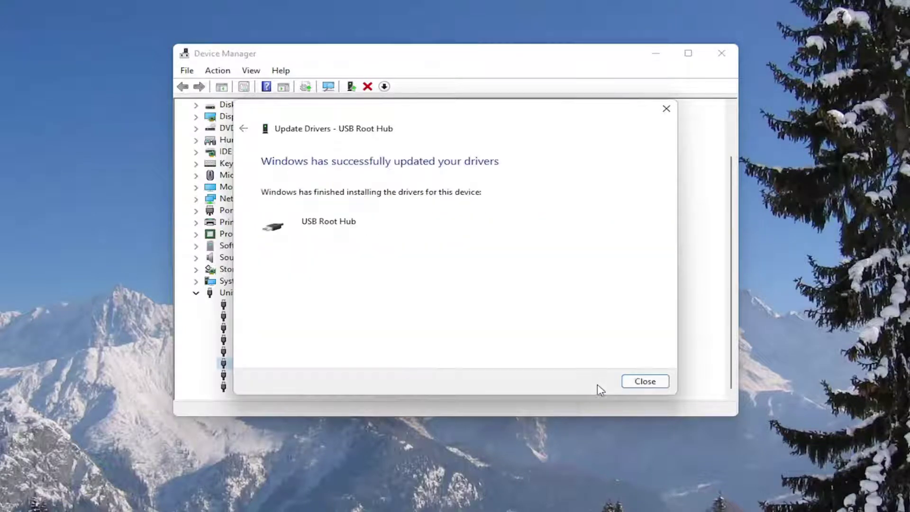
click(640, 382)
click(197, 316)
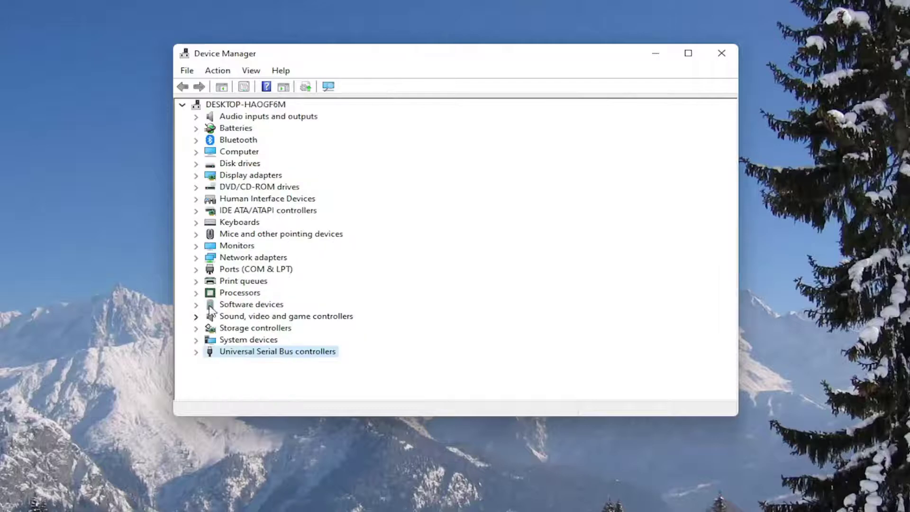